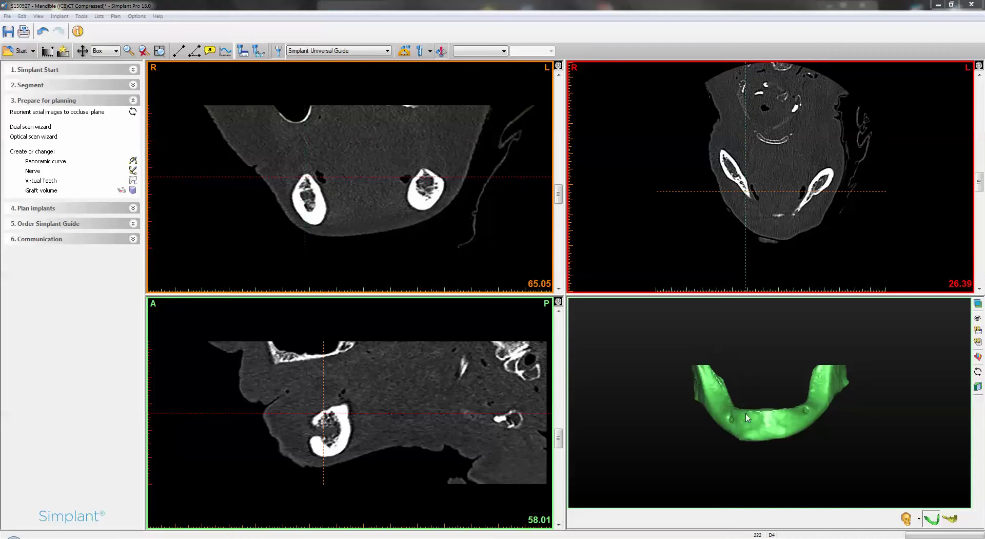
Step: Start panoramic curve PC06 on axial slice 51.29 with its first point at the right ramus
drag(826, 415, 842, 432)
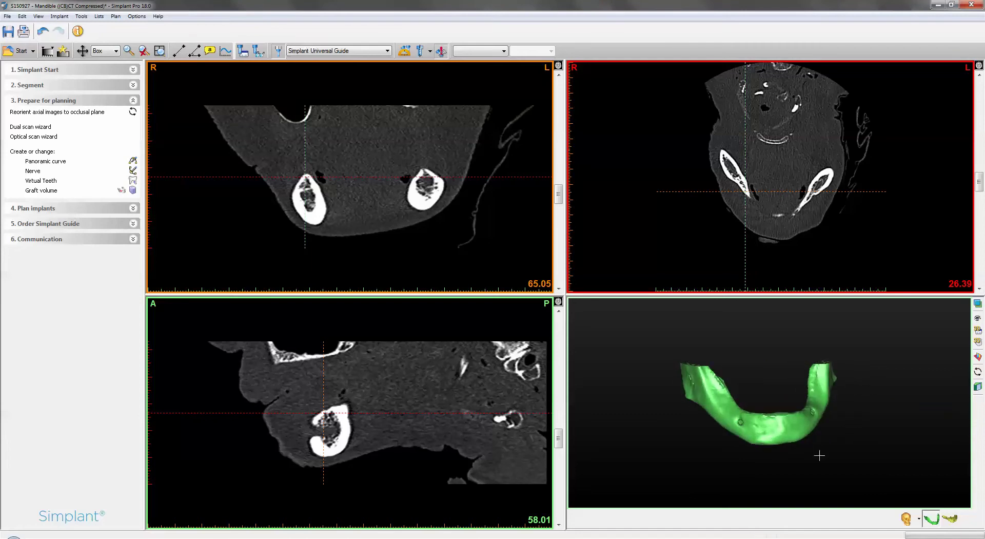
drag(874, 429, 869, 439)
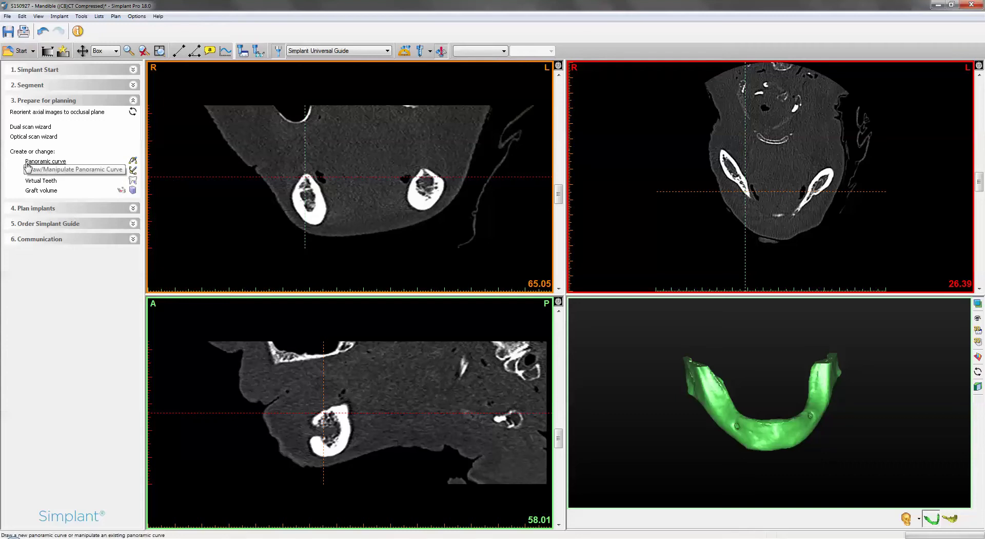
click(49, 163)
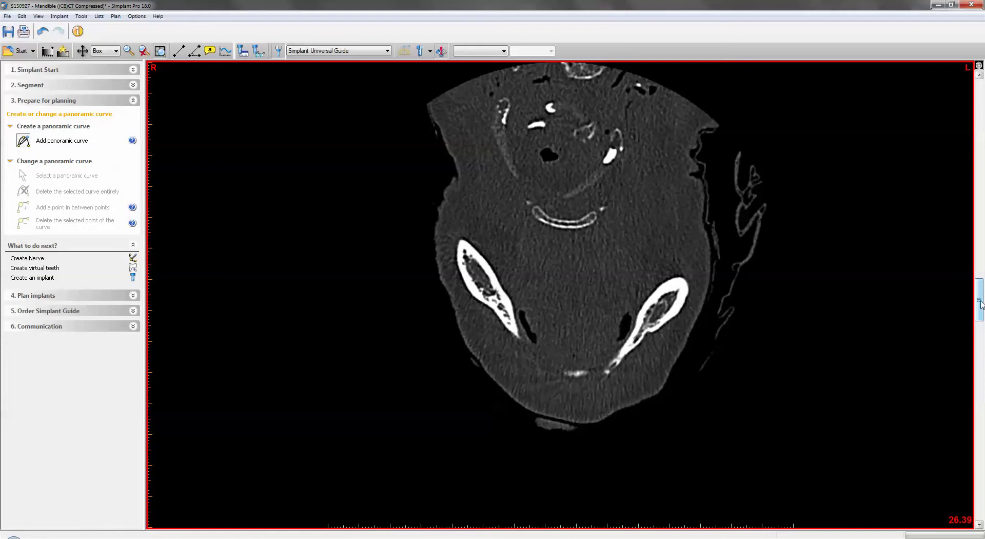
drag(979, 299, 974, 115)
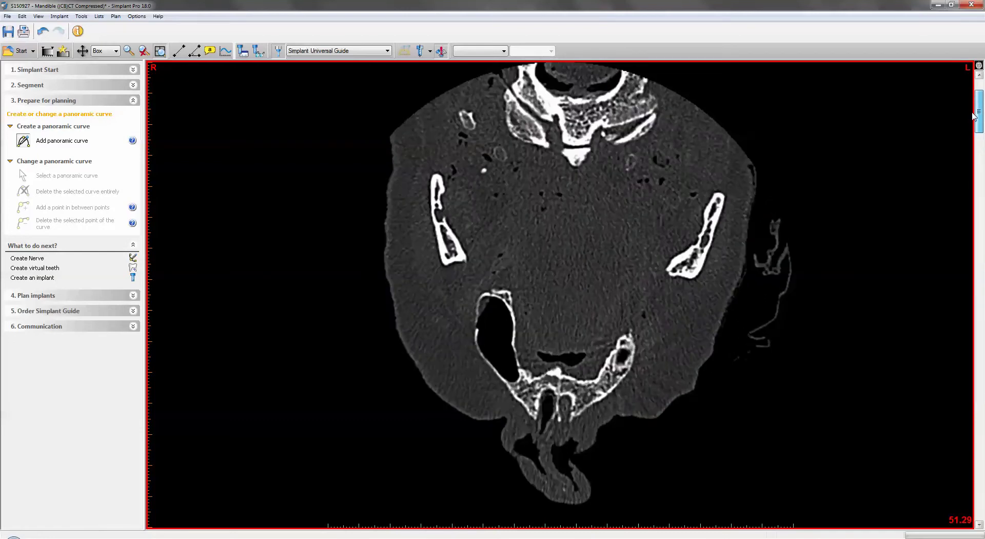
click(435, 144)
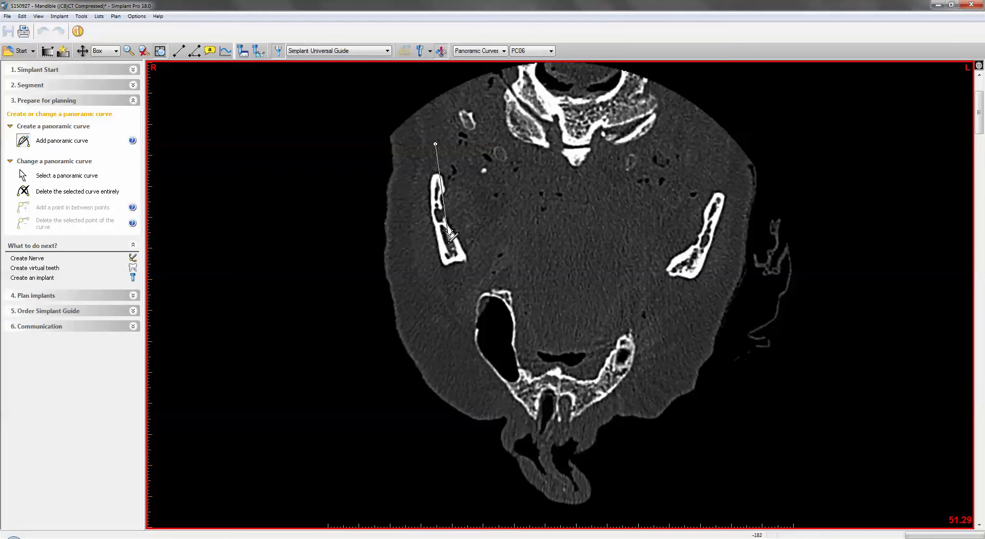
Step: Add PC06 points down the right ramus and along the right mandibular body to the chin
click(449, 243)
scroll(459, 242, down, 10)
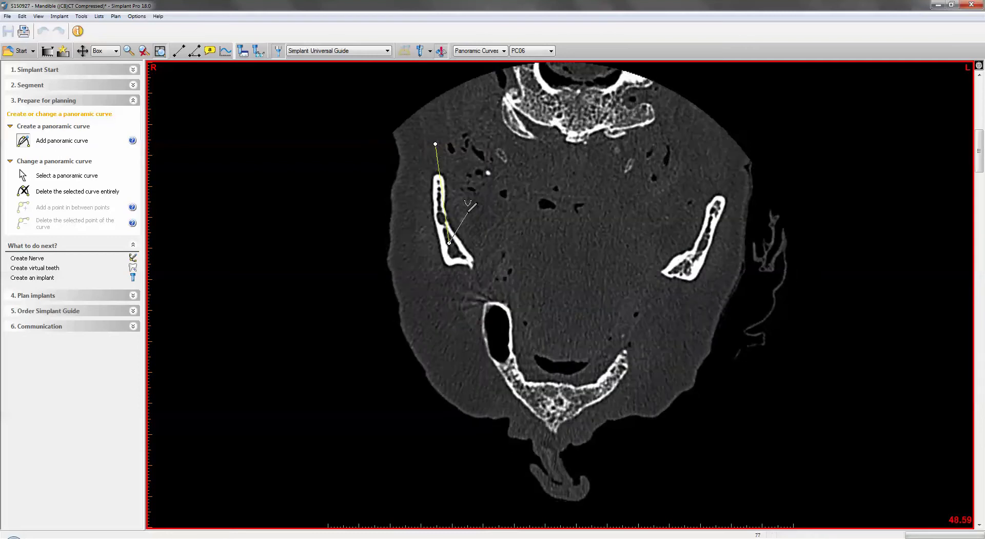
scroll(471, 241, down, 20)
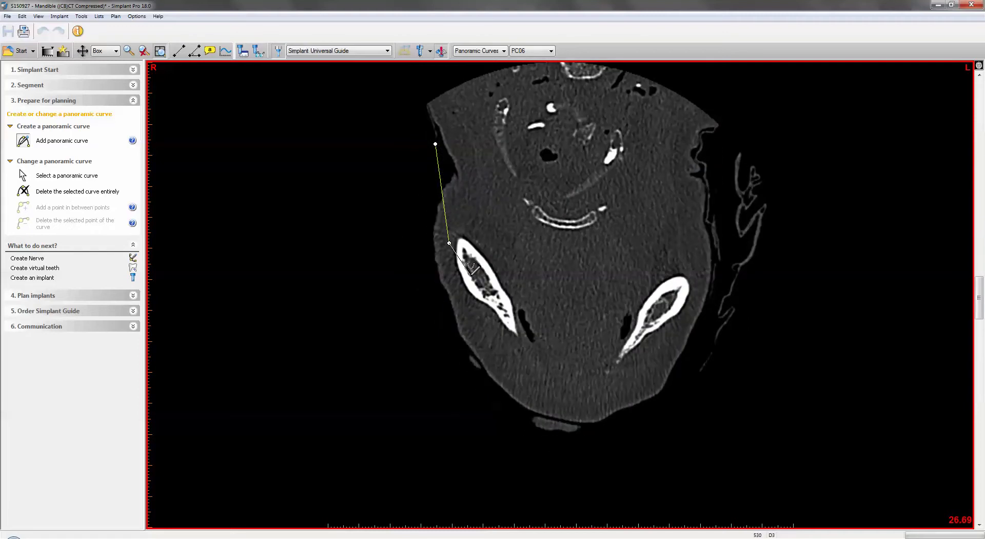
scroll(480, 272, down, 5)
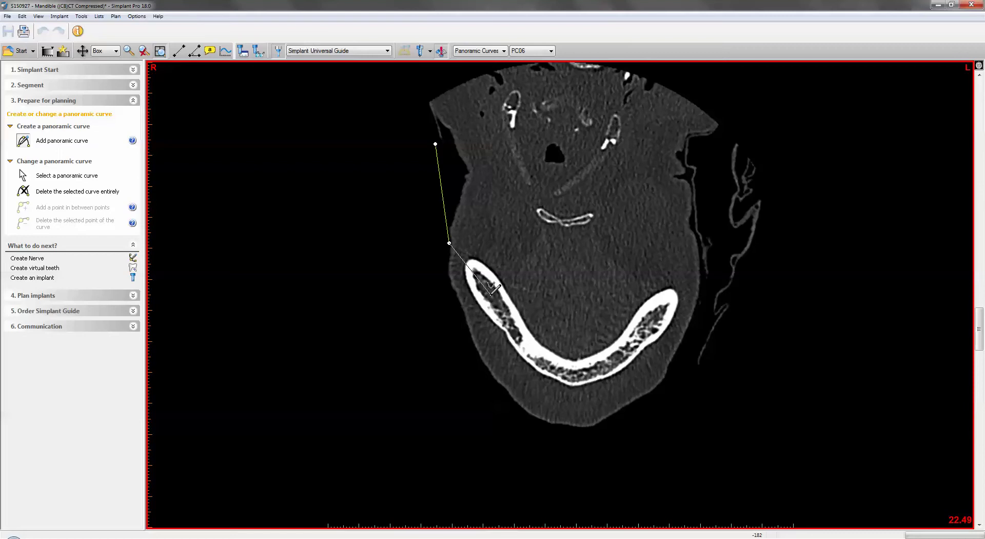
click(491, 294)
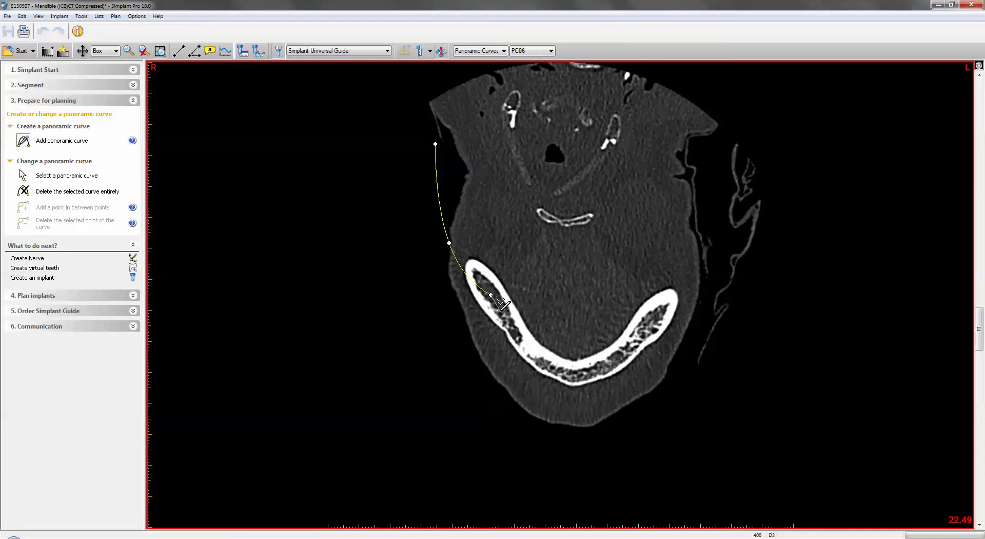
scroll(502, 304, down, 10)
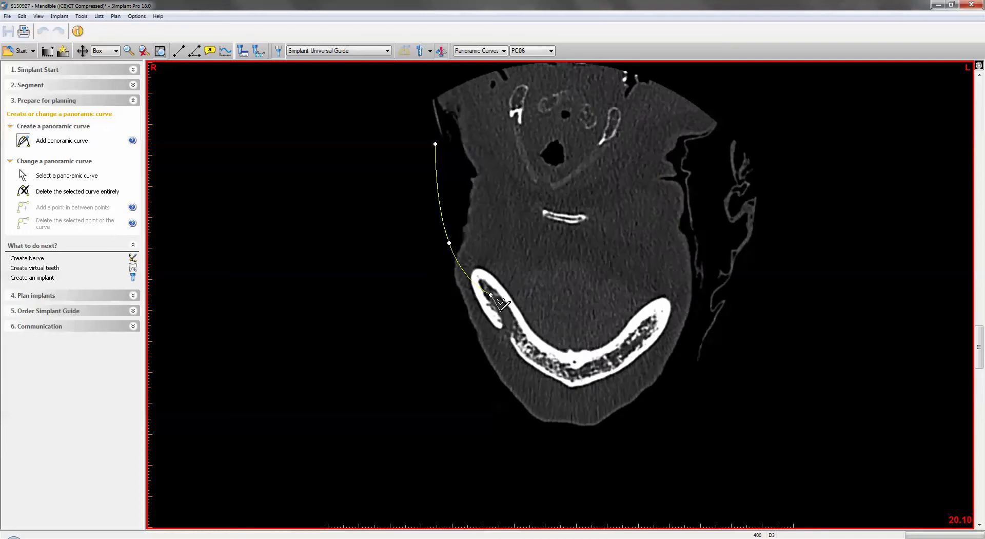
scroll(522, 321, down, 8)
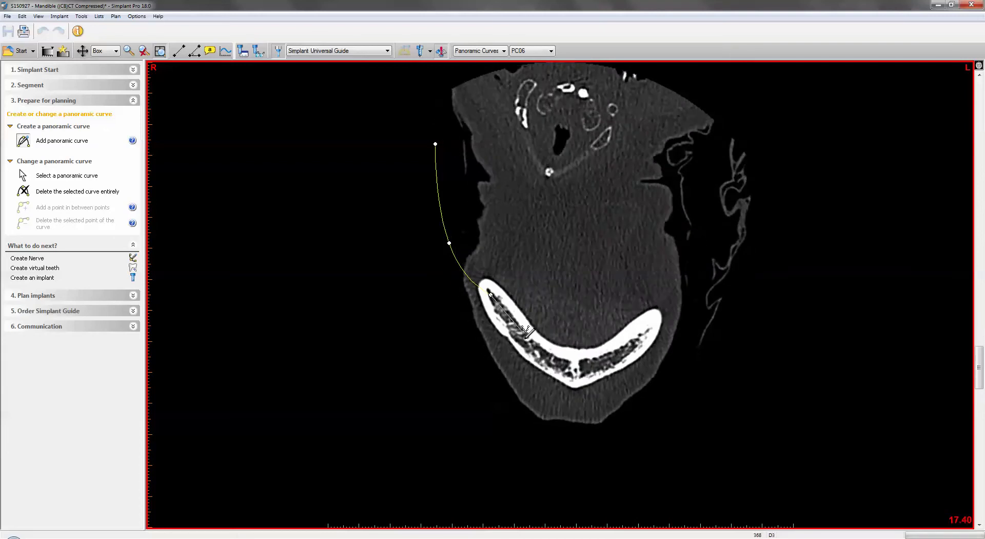
click(544, 354)
scroll(559, 359, down, 10)
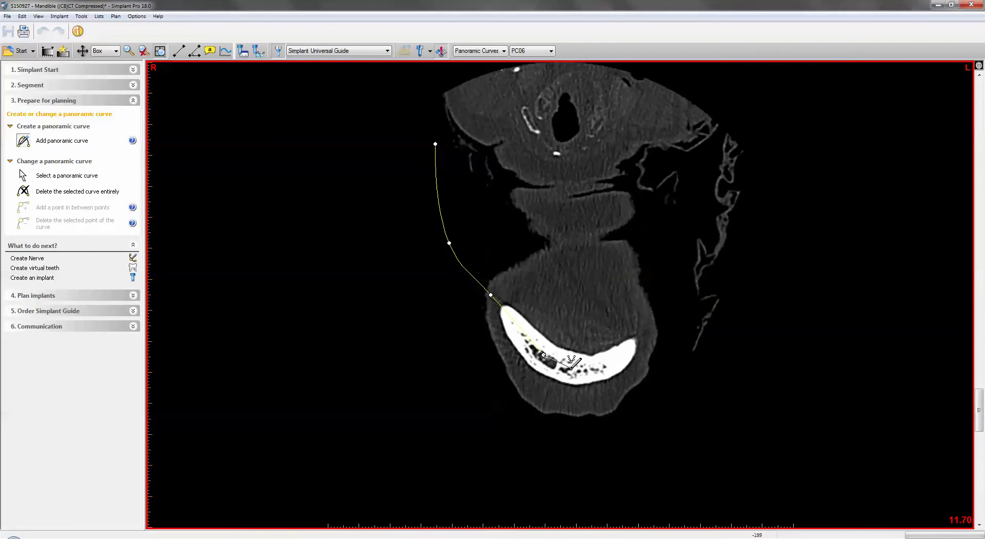
click(575, 370)
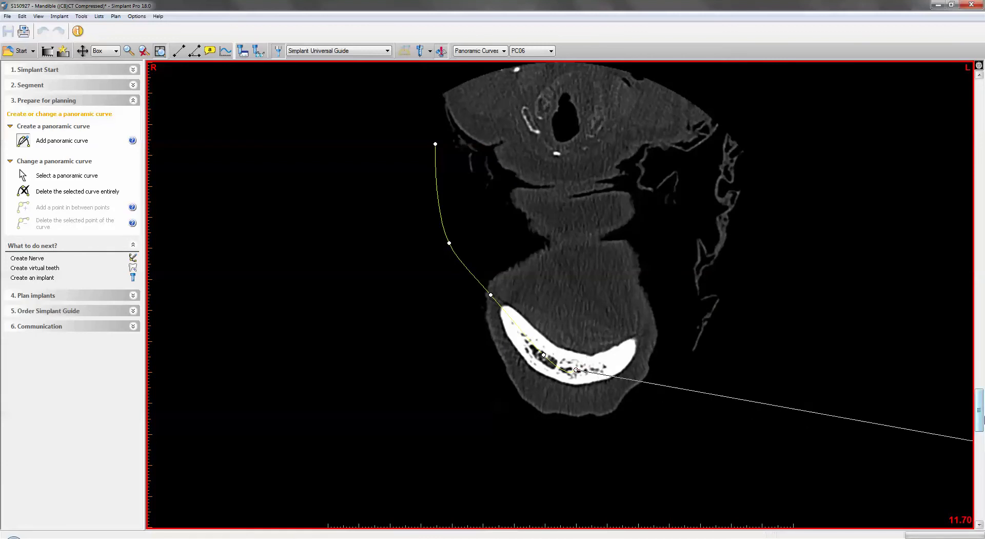
scroll(614, 367, up, 14)
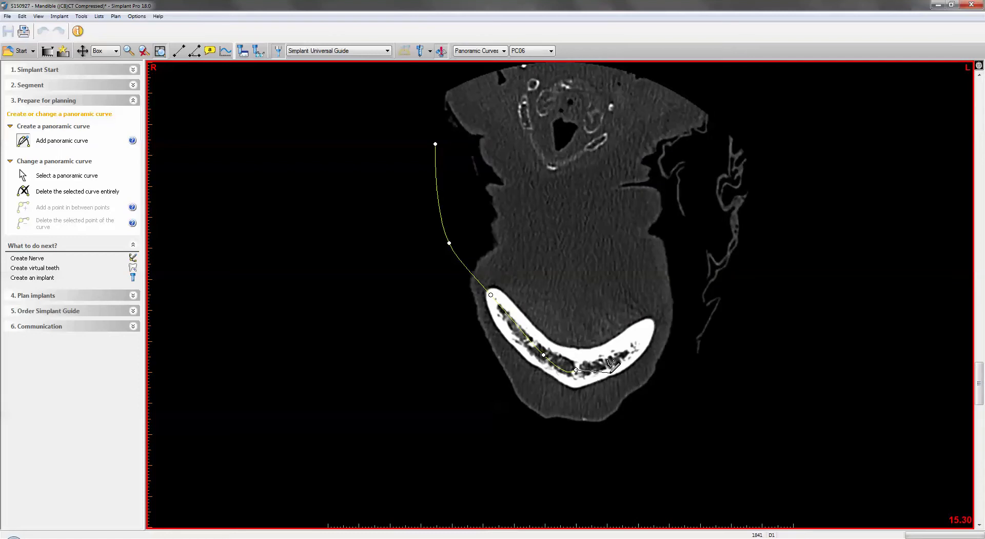
Step: Continue the curve past the chin along the left mandibular body
scroll(613, 368, up, 5)
click(612, 357)
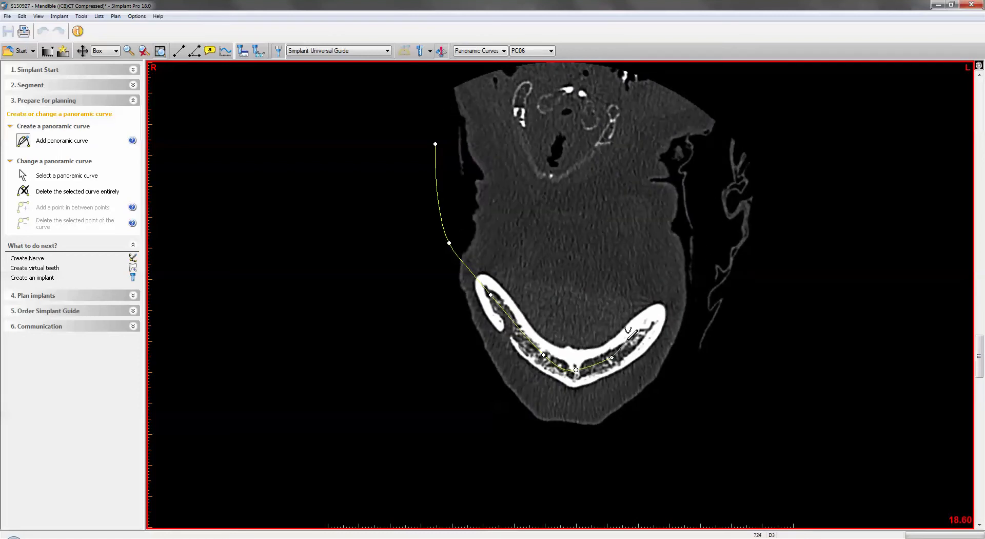
scroll(634, 331, up, 5)
scroll(636, 330, up, 3)
click(650, 321)
scroll(662, 308, up, 6)
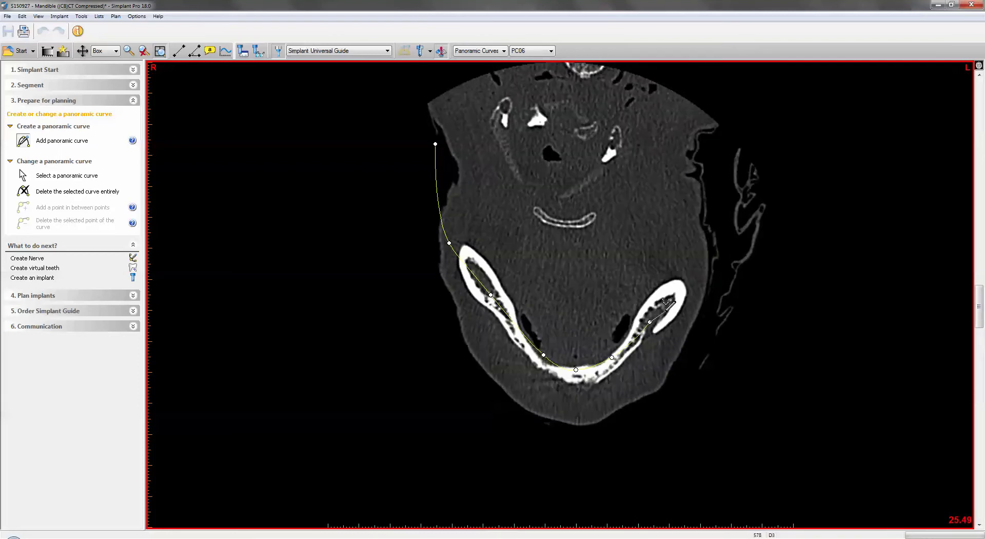
scroll(672, 290, up, 5)
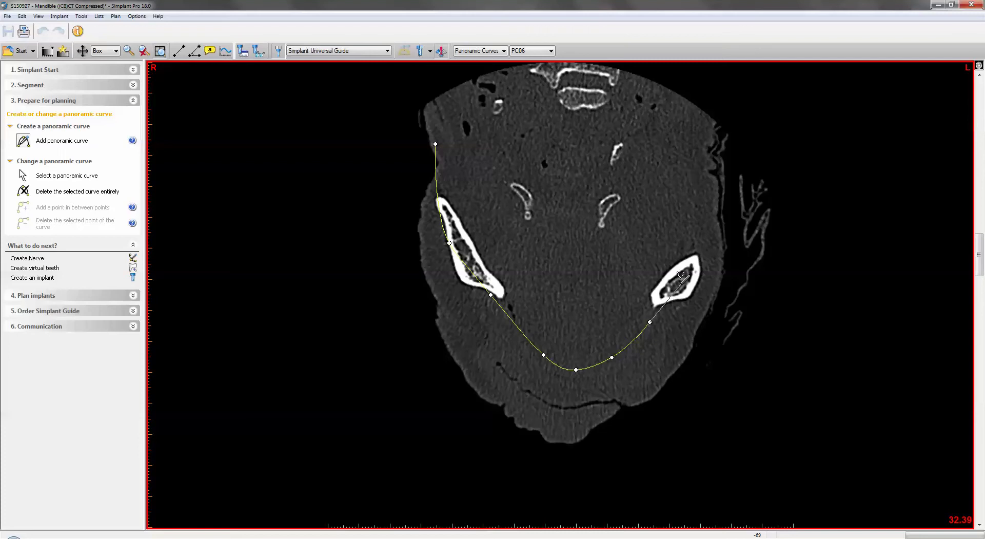
Step: Add points up the left ramus and finish the panoramic curve with a final point
click(679, 283)
scroll(690, 272, up, 3)
scroll(690, 272, up, 10)
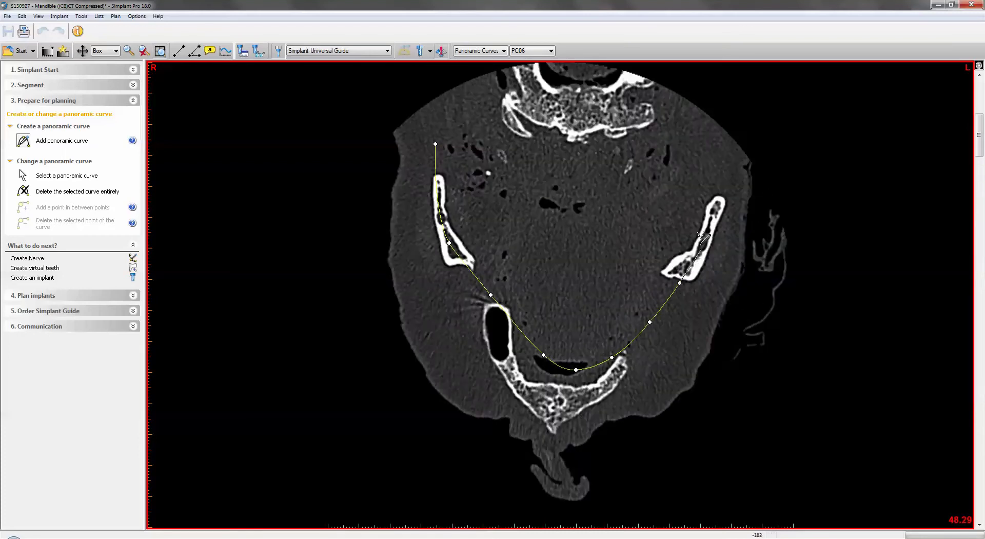
click(700, 245)
scroll(698, 199, up, 4)
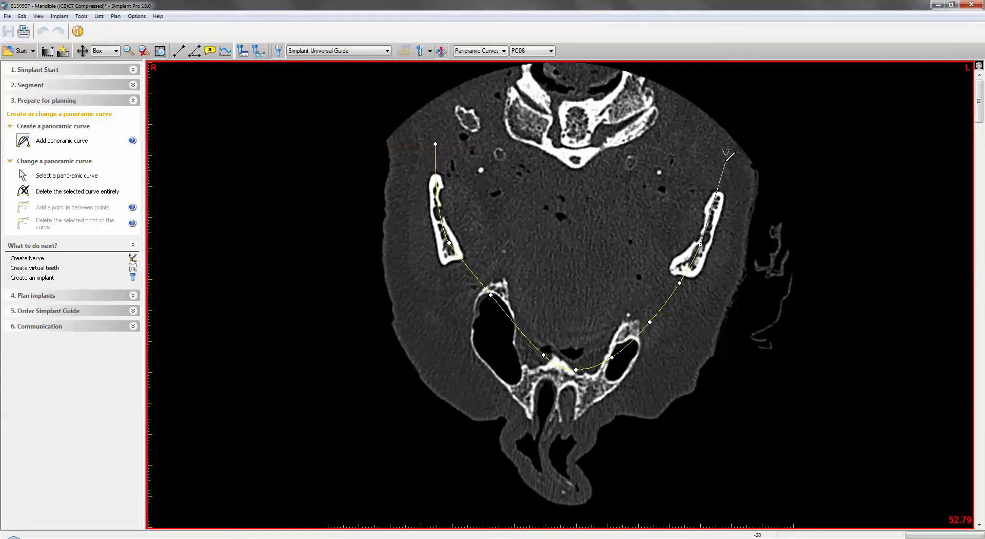
double_click(726, 159)
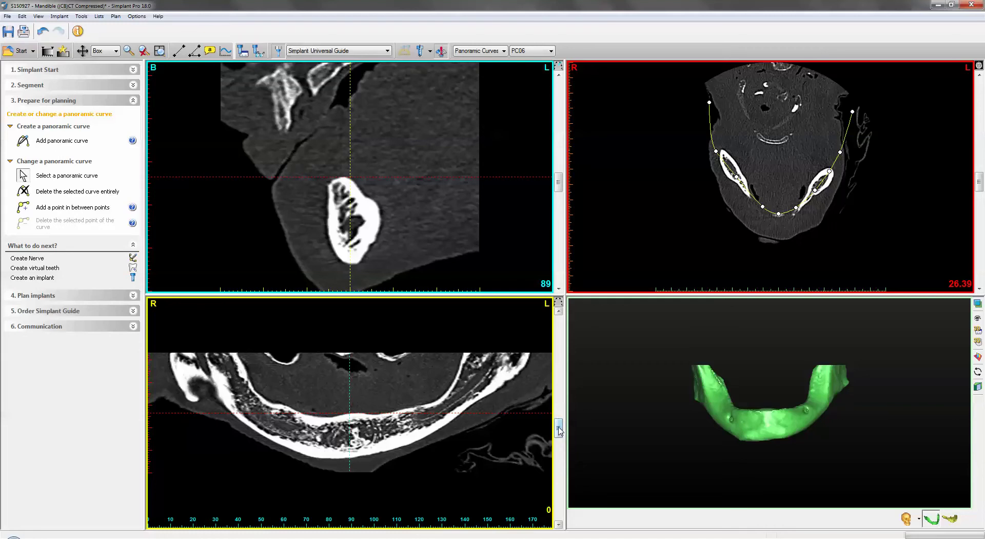
Step: Review the panoramic reconstruction slices, then start a new nerve, Nerve05
drag(559, 432, 559, 365)
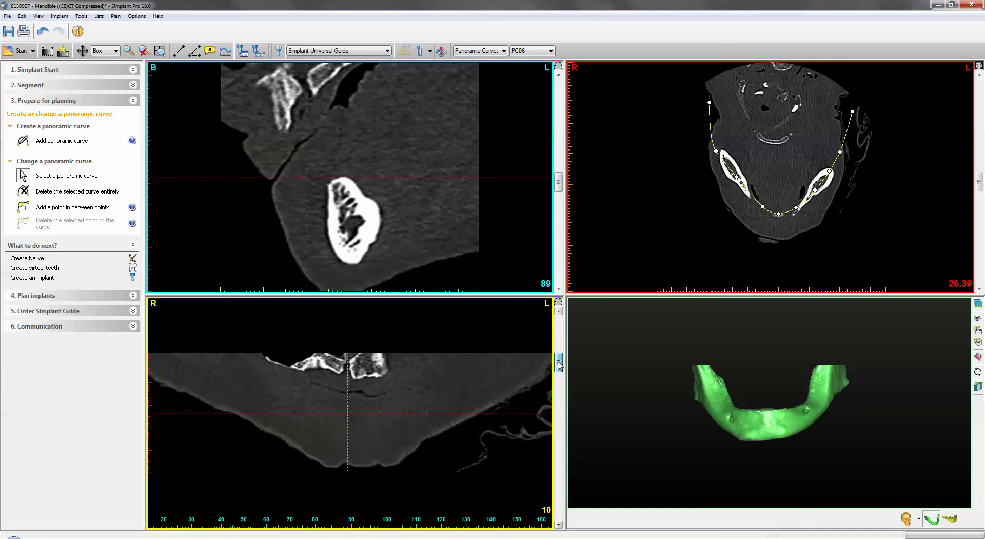
drag(559, 365, 558, 427)
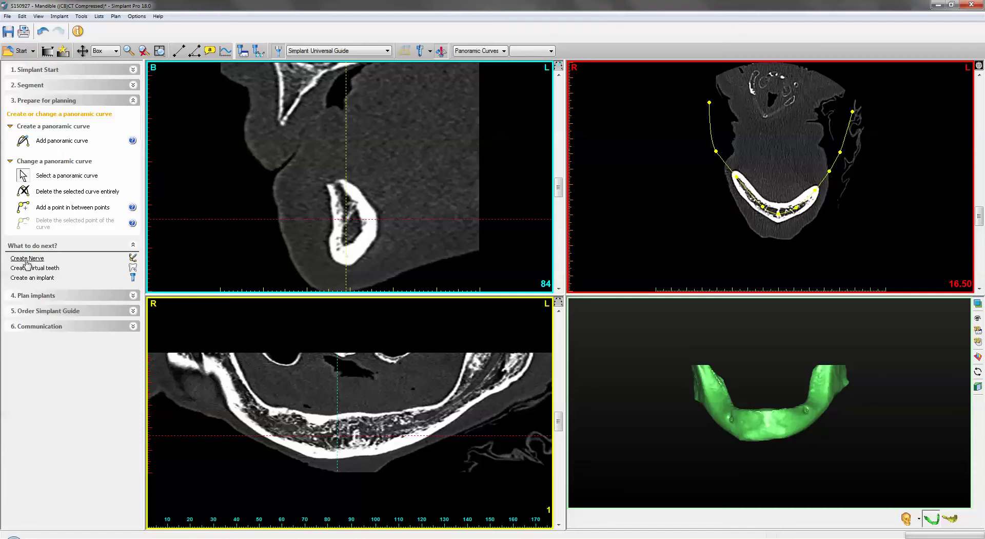
click(27, 260)
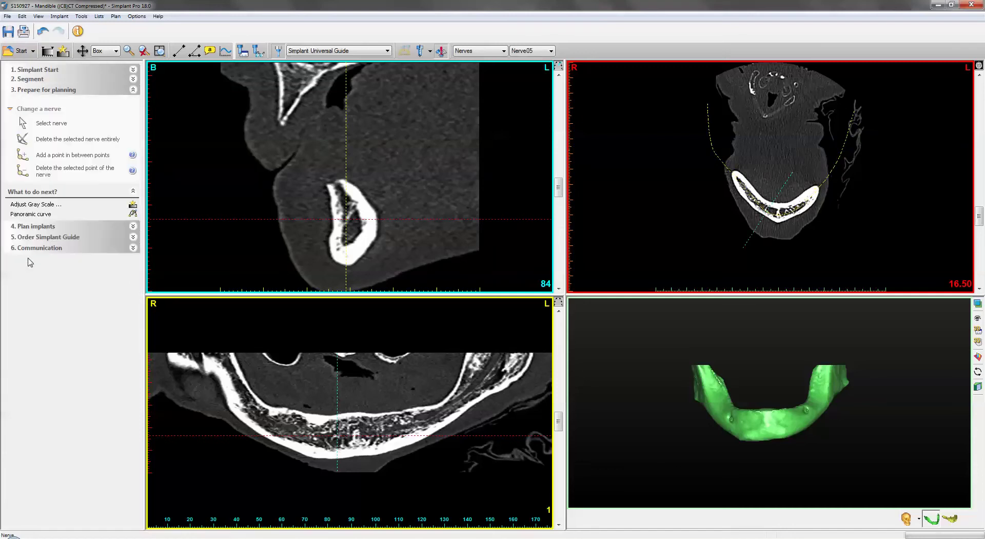
Step: Bring cross-section 66 into view and activate the Add nerve tool
scroll(438, 196, up, 1)
scroll(438, 196, up, 10)
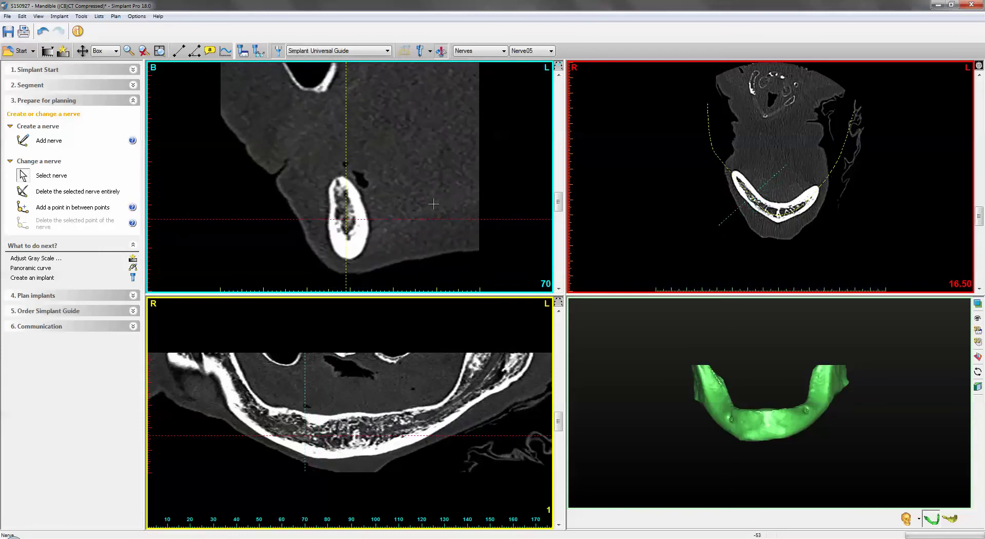
scroll(434, 204, up, 4)
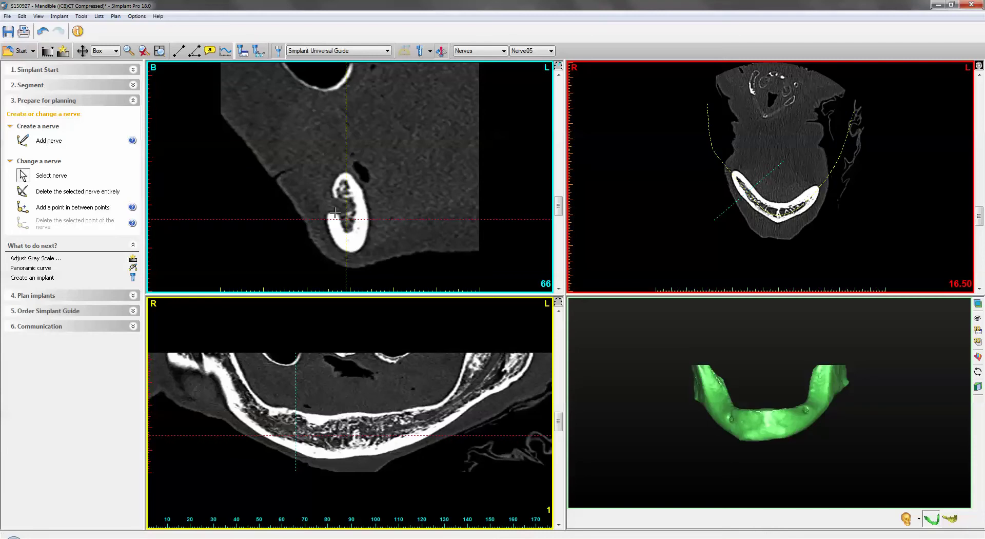
click(22, 141)
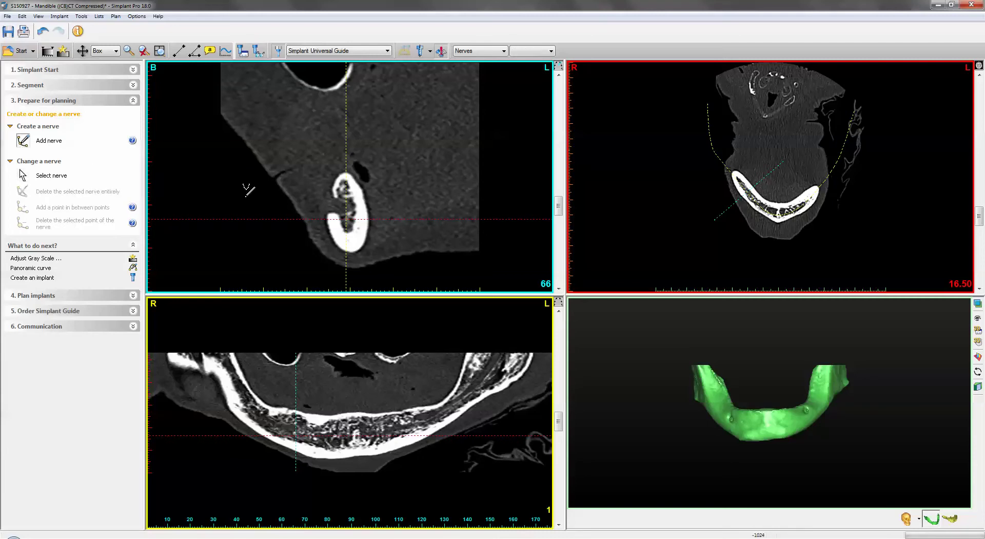
Step: Place the first points of the right nerve canal in the panoramic view
click(307, 202)
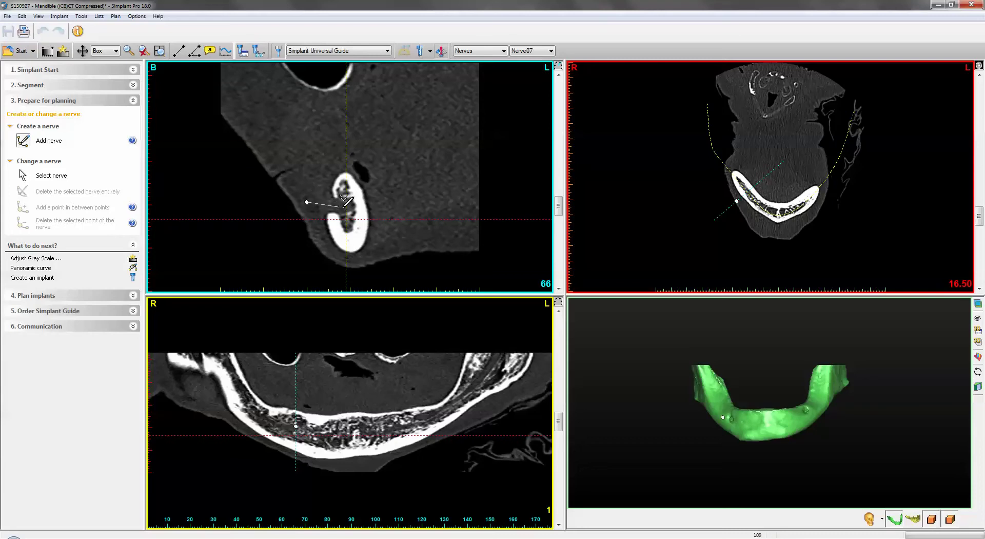
click(343, 206)
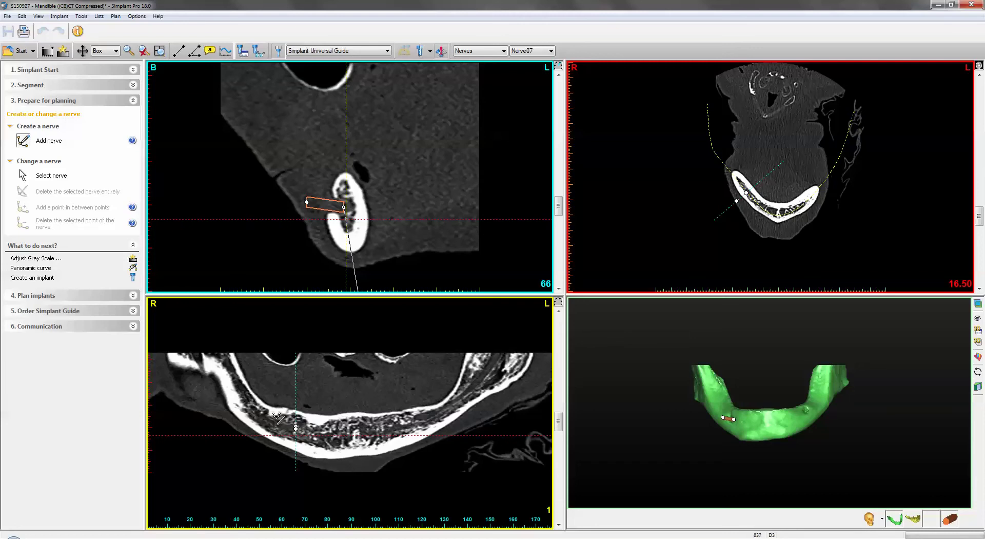
scroll(326, 417, down, 1)
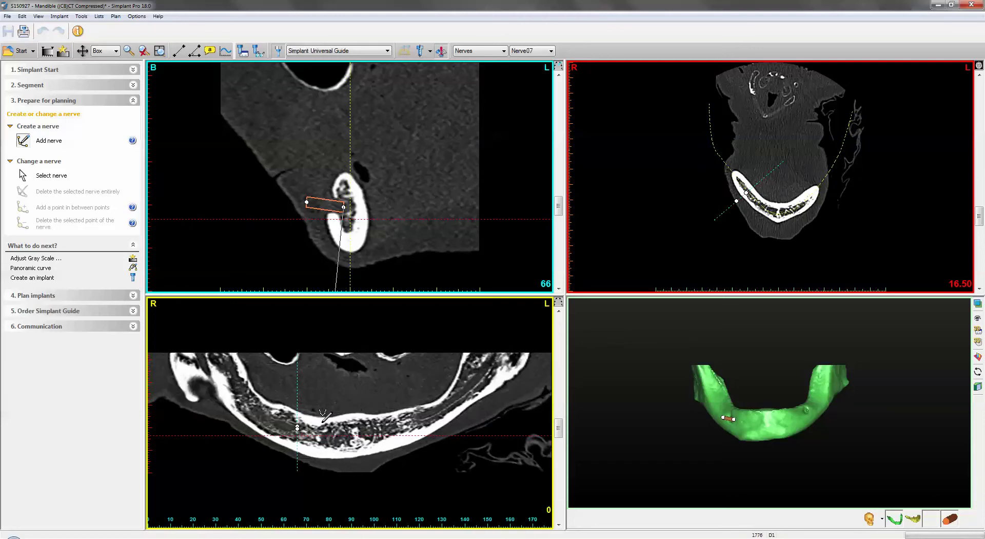
scroll(325, 417, up, 1)
scroll(325, 417, down, 1)
click(292, 423)
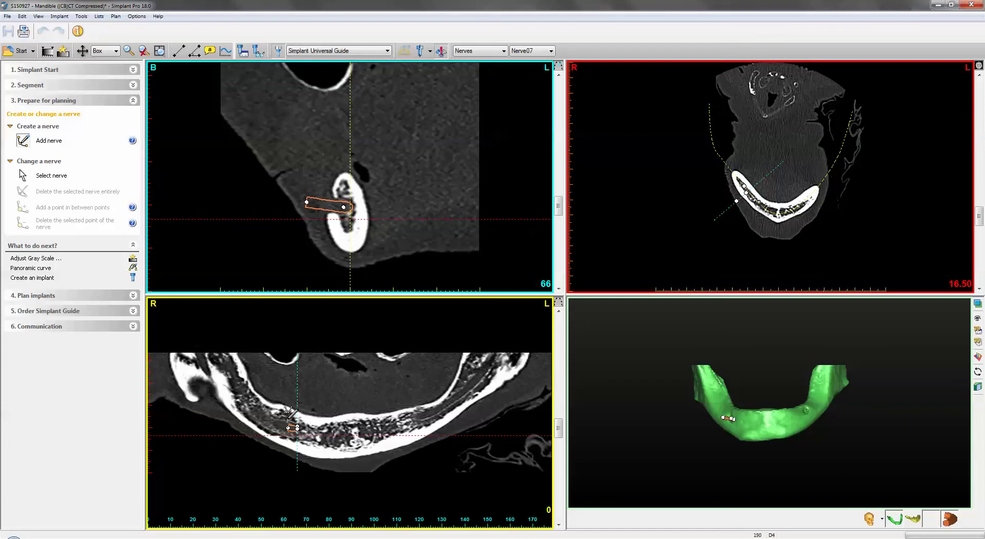
Step: Extend the right nerve back along the canal into the ramus and finish it as Nerve07
scroll(289, 409, down, 1)
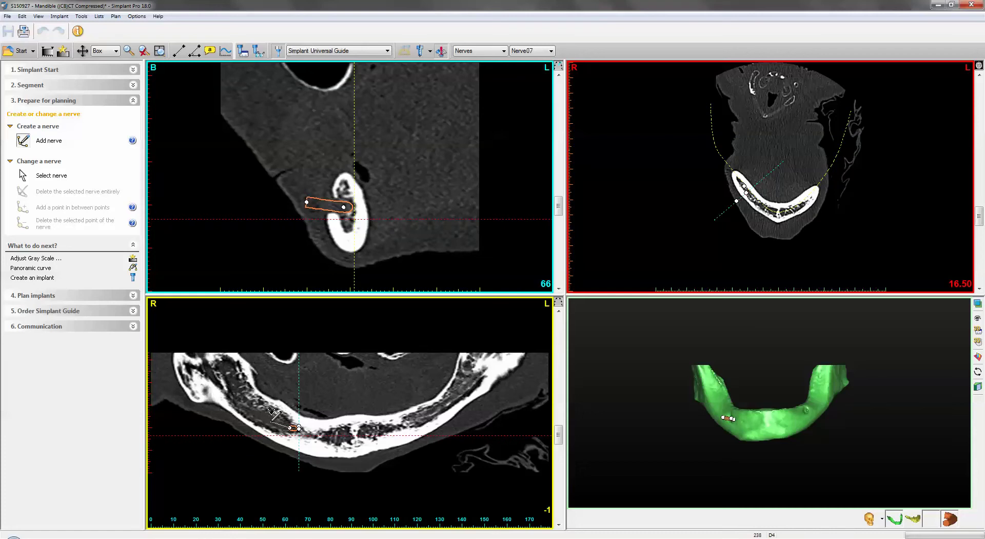
click(271, 421)
click(257, 414)
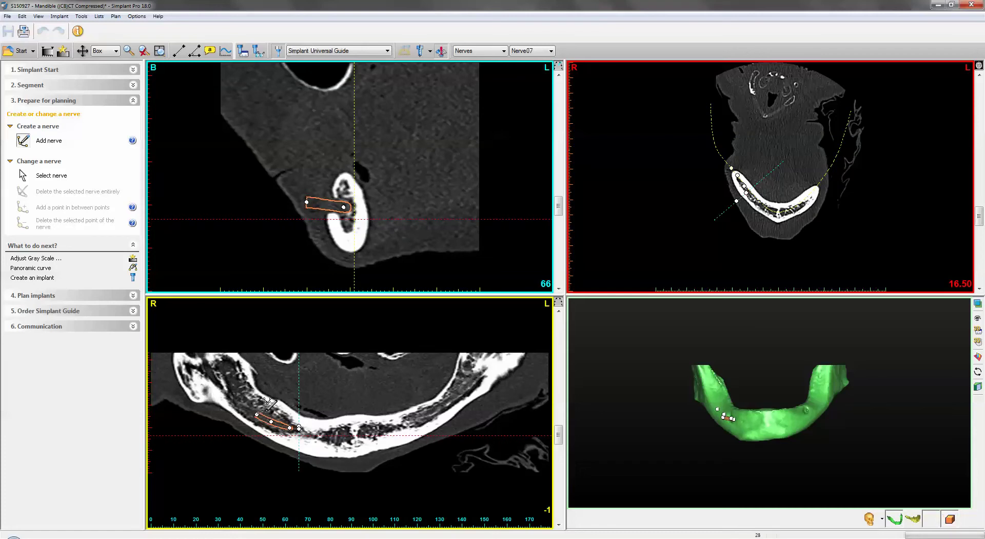
scroll(255, 411, down, 1)
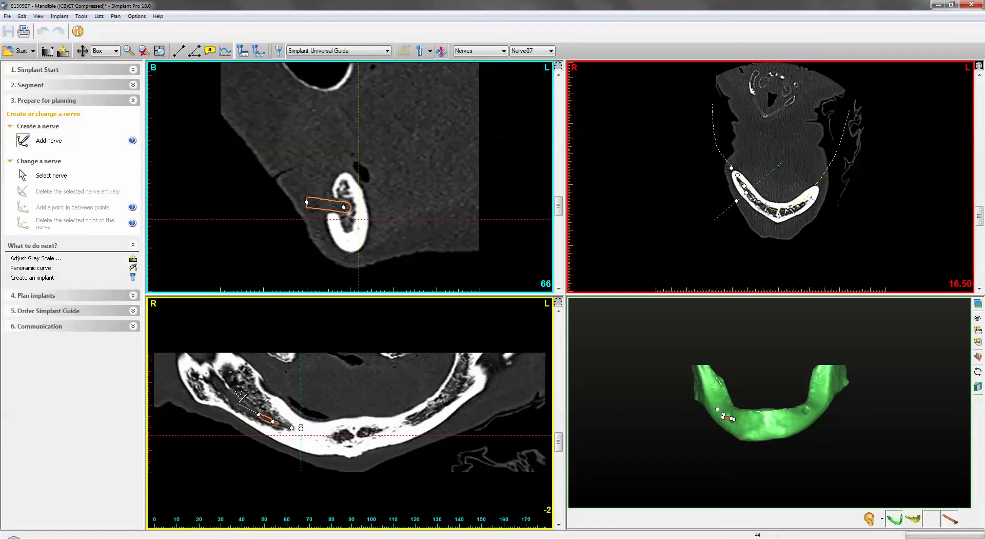
click(238, 403)
click(225, 389)
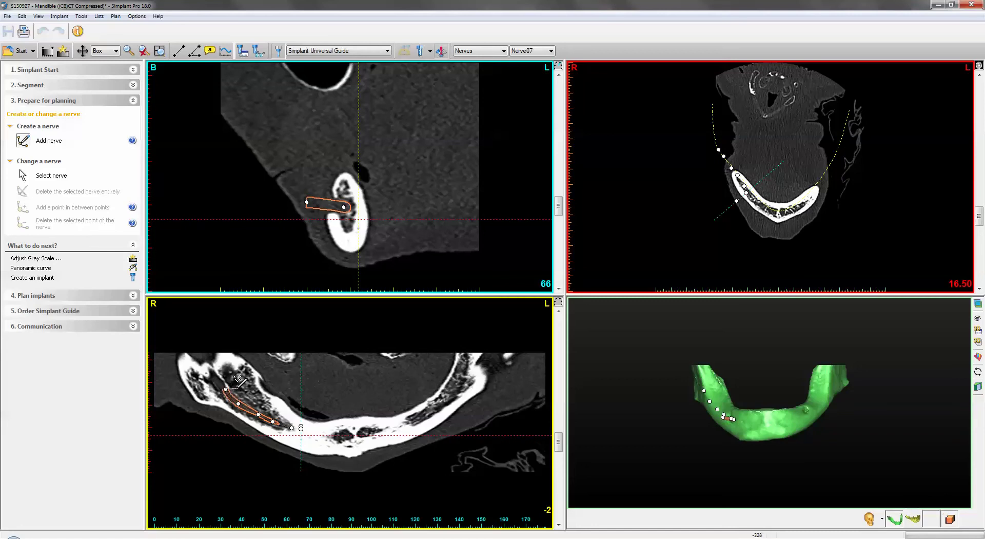
scroll(239, 382, down, 1)
scroll(237, 388, up, 1)
scroll(239, 383, up, 1)
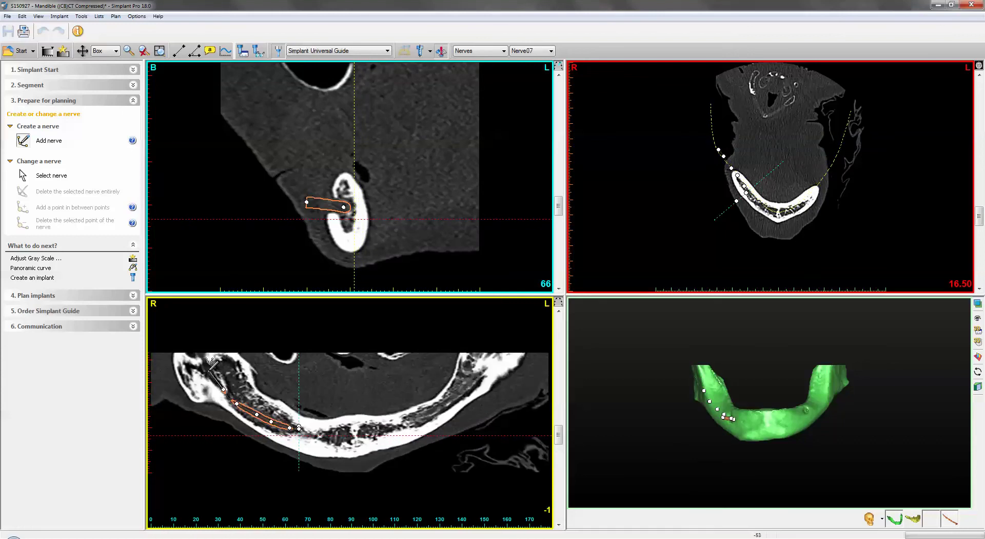
click(209, 370)
scroll(210, 359, up, 1)
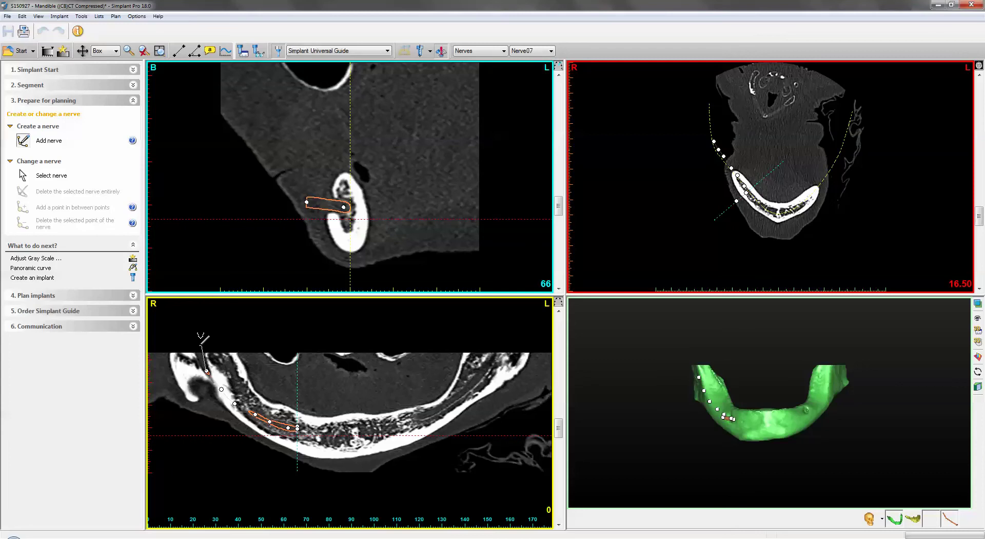
double_click(200, 345)
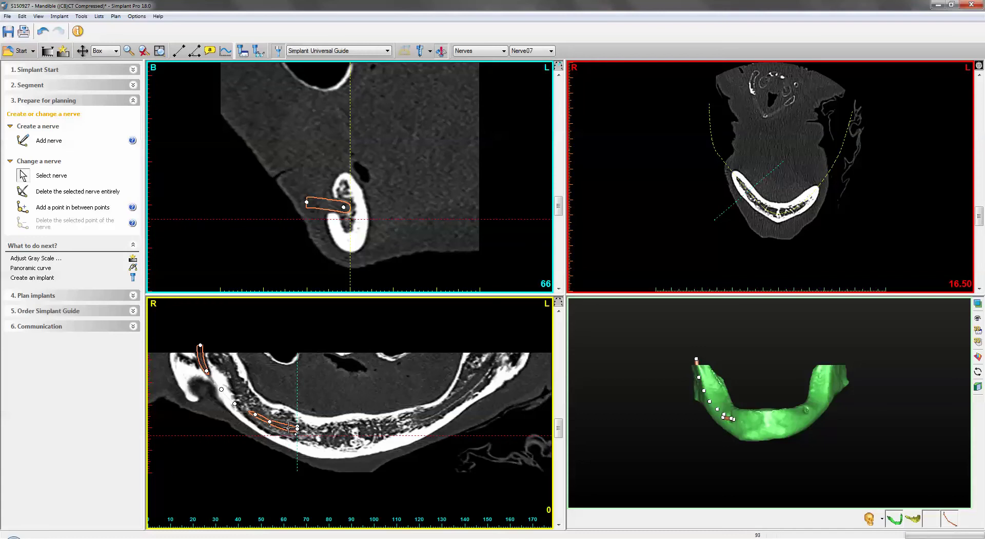
Step: Inspect Nerve07 on the rotated 3D mandible, then move the slice views to the left jaw
click(290, 427)
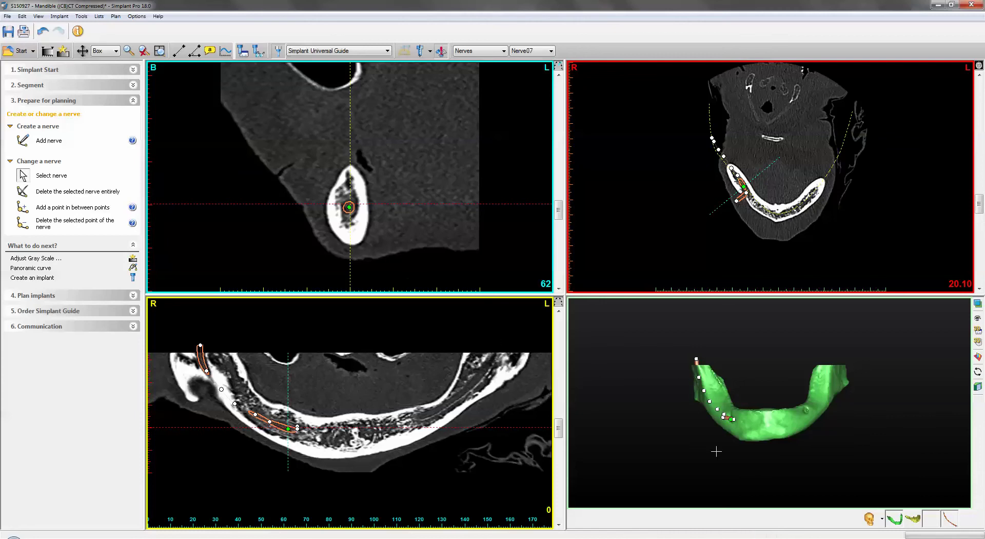
drag(712, 456, 782, 446)
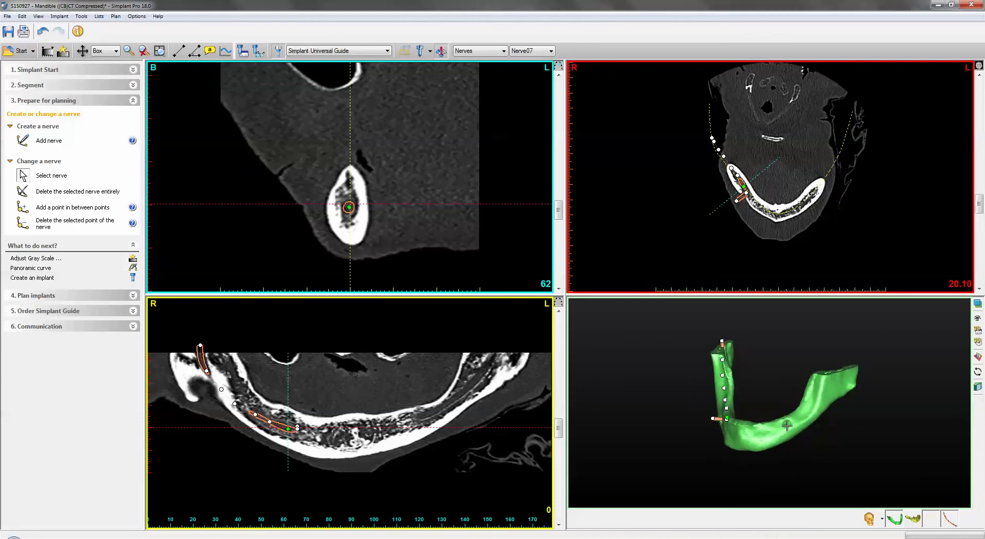
click(787, 423)
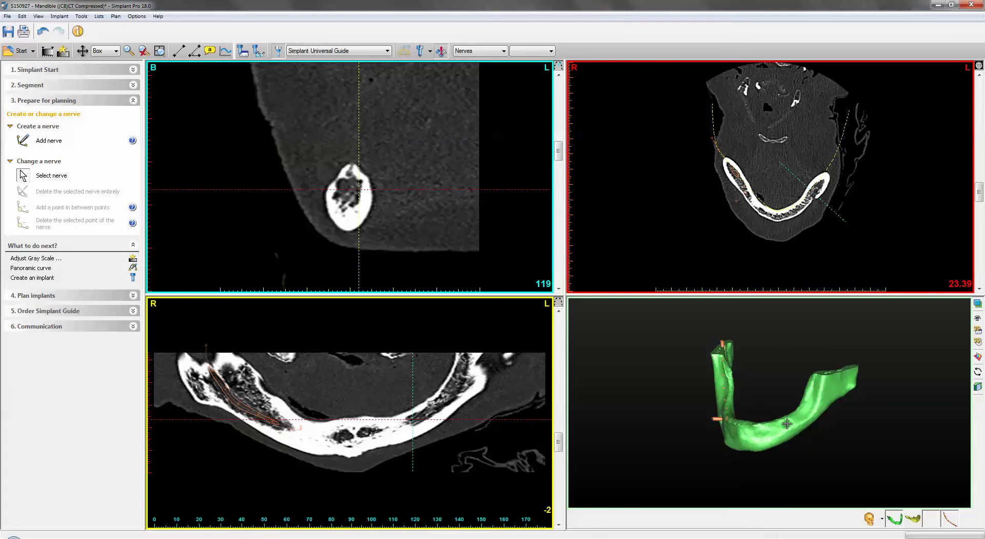
Step: Start a new nerve with two points inside the left canal in the cross-section
scroll(298, 195, down, 2)
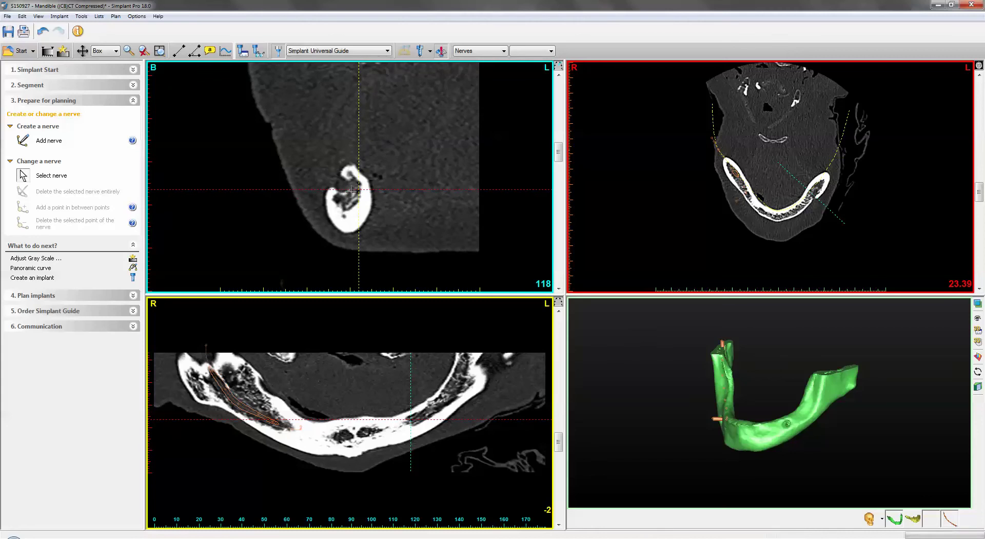
click(23, 141)
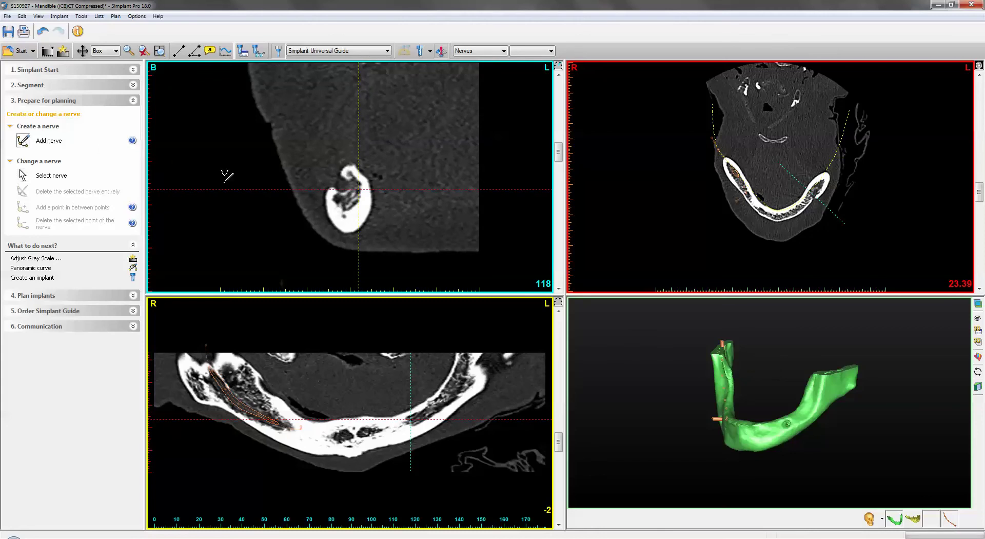
click(318, 171)
click(341, 185)
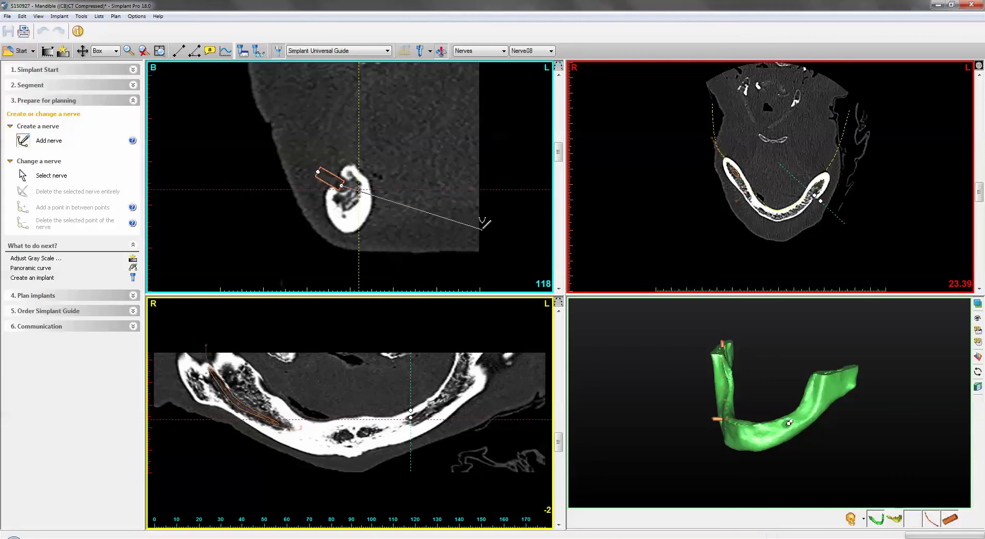
scroll(429, 422, up, 2)
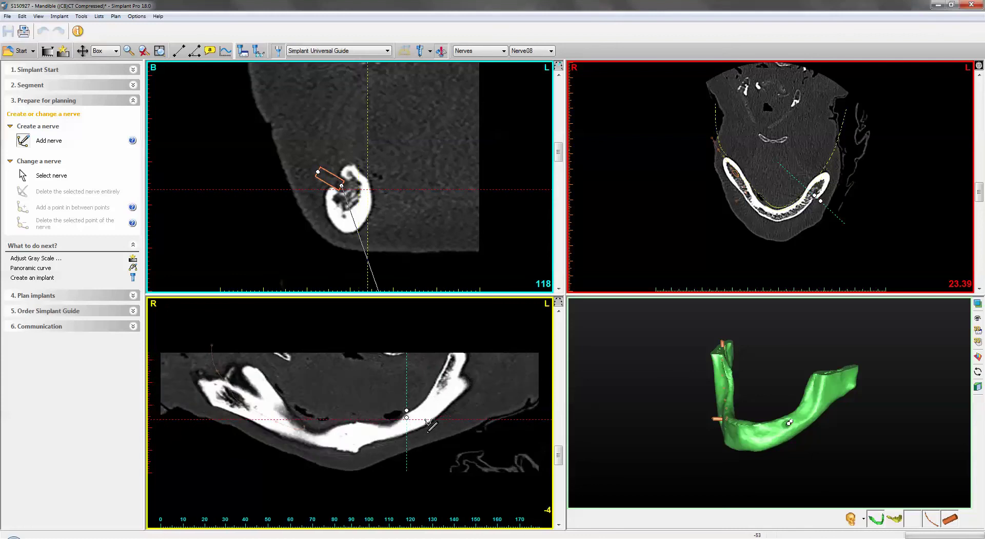
scroll(429, 422, up, 2)
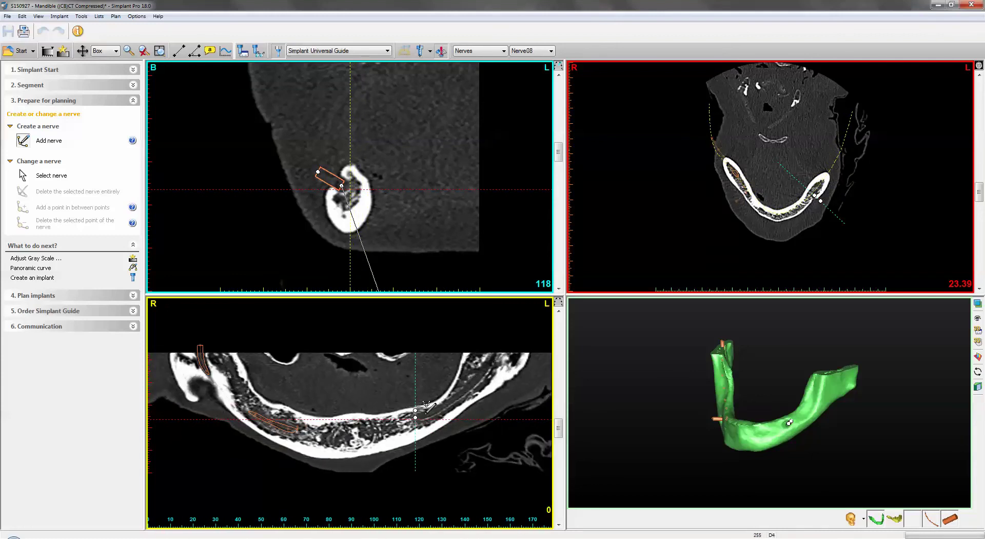
Step: Trace the left canal in the panoramic view toward the ramus and finish it as Nerve08
click(424, 415)
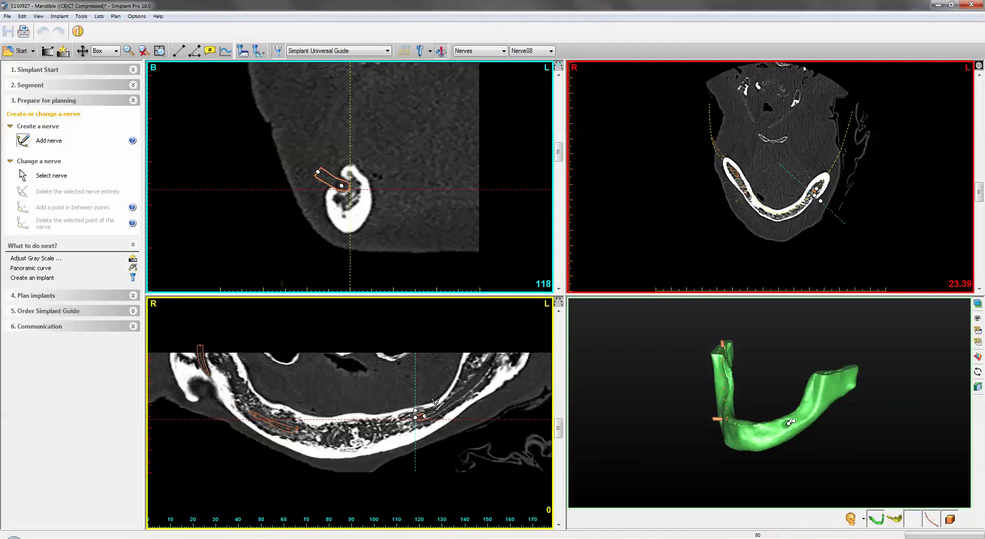
click(435, 410)
click(447, 403)
click(462, 392)
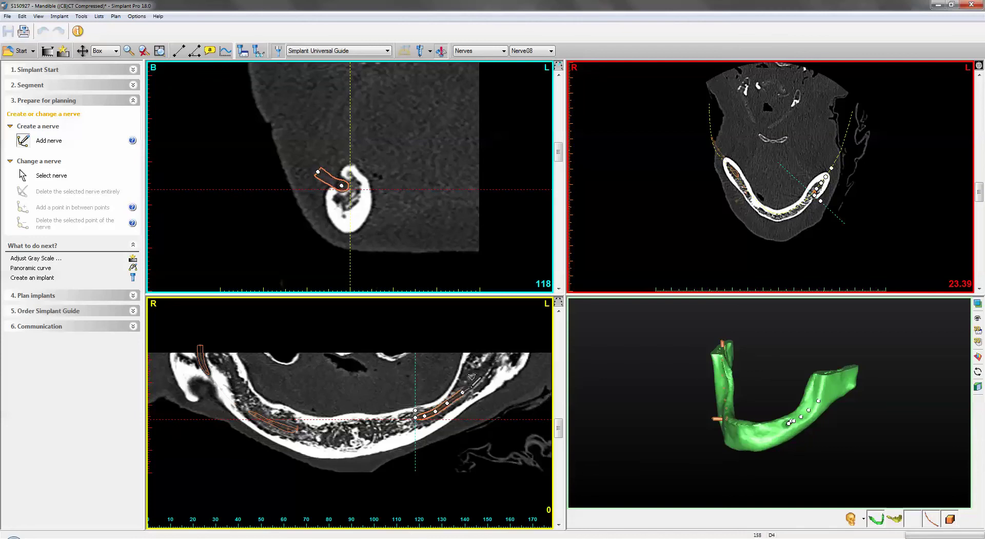
click(476, 381)
click(489, 368)
scroll(513, 377, down, 1)
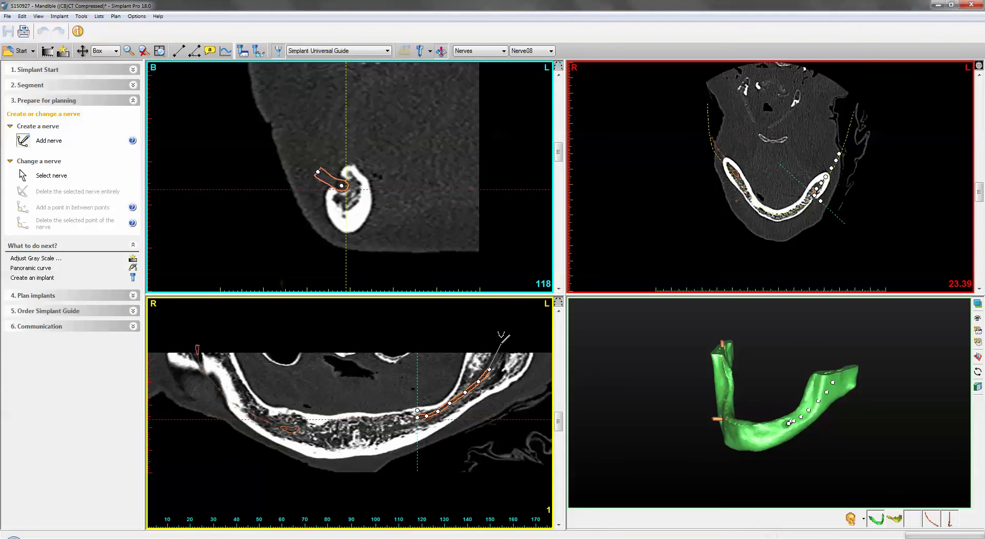
double_click(502, 343)
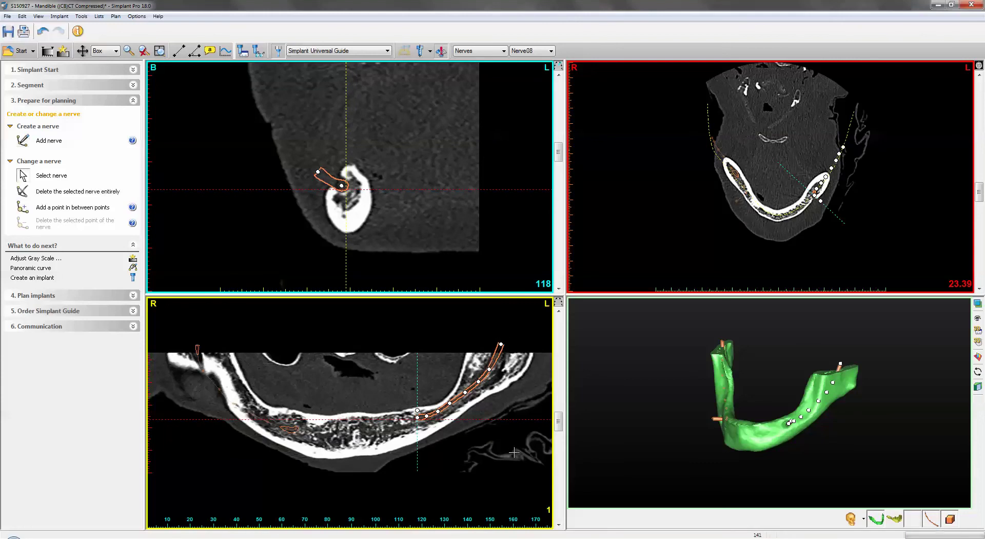
click(426, 414)
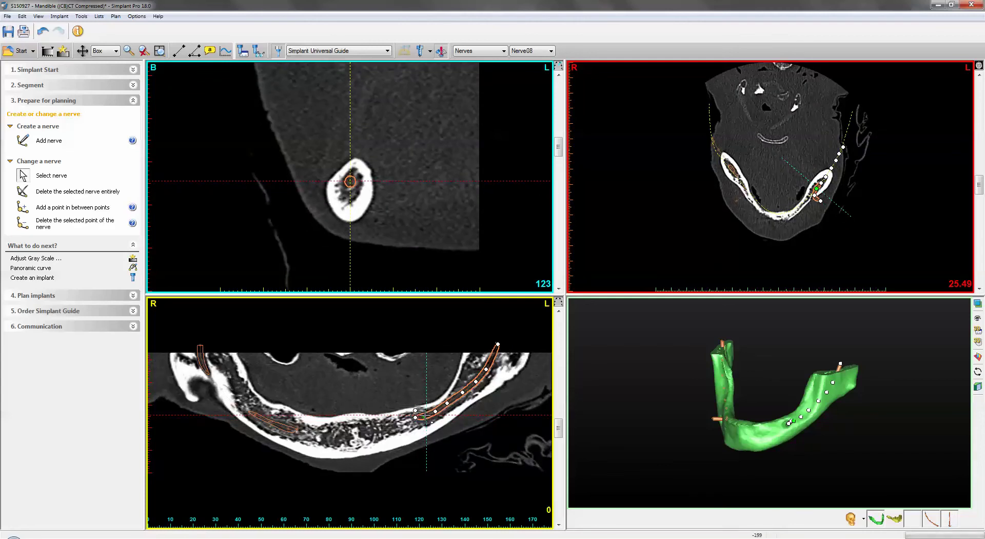
Step: Zoom into the cross-section and re-centre the left nerve point within its canal
click(423, 415)
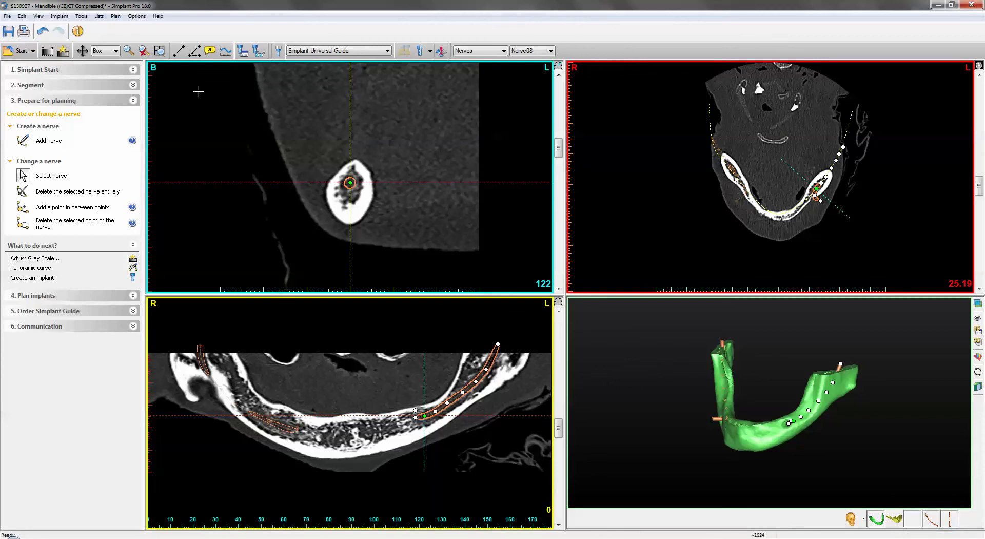
click(128, 51)
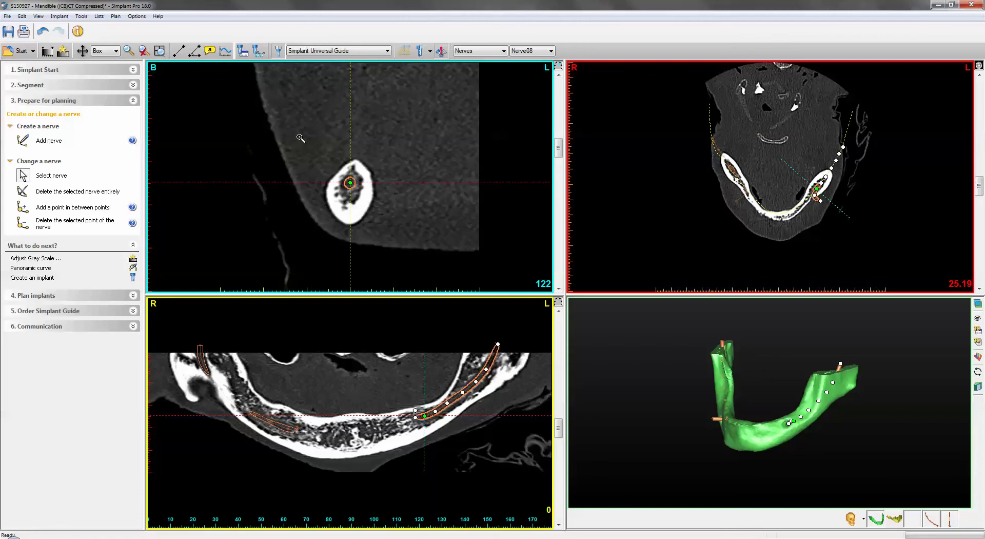
drag(299, 135, 407, 239)
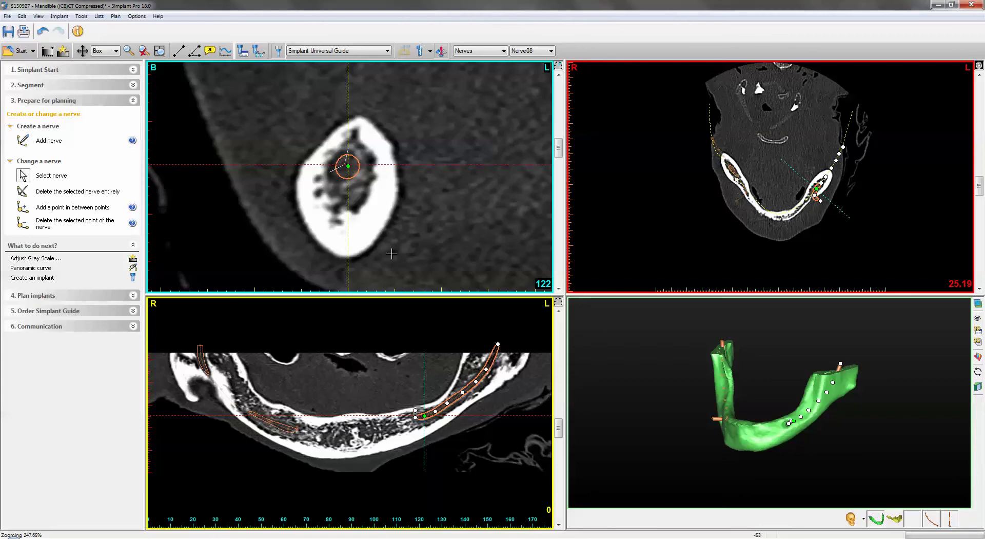
click(344, 164)
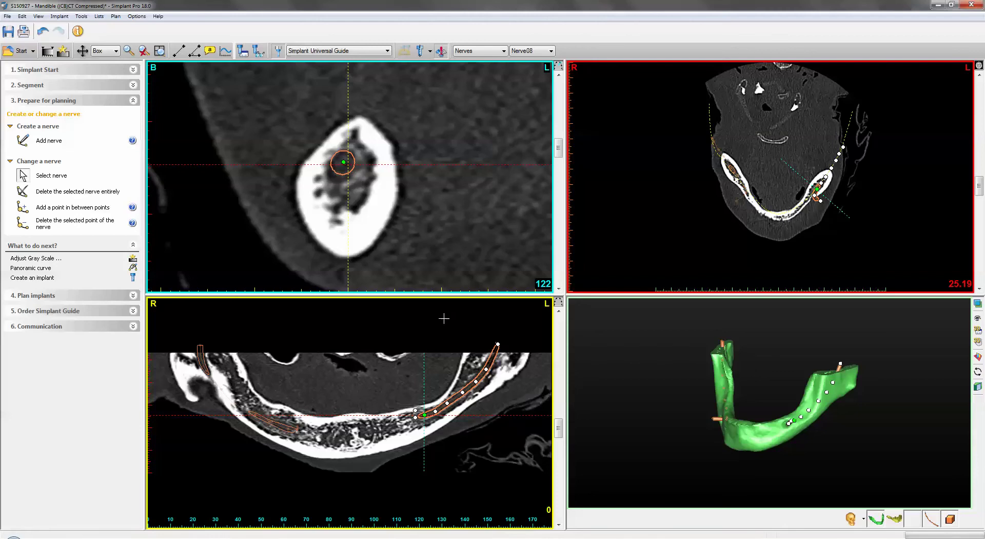
Step: Check Nerve08 at three more cross-sections and turn the 3D mandible to a frontal view
click(447, 403)
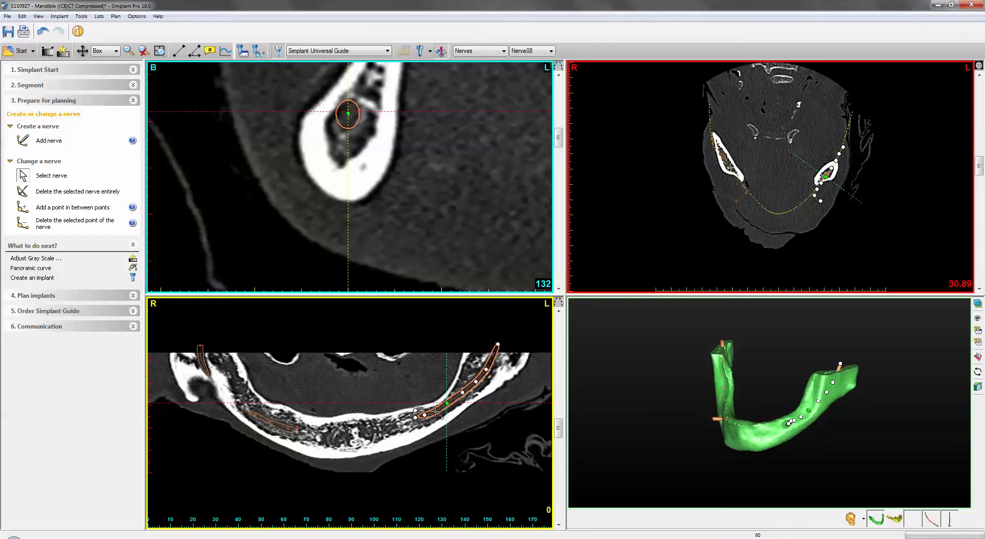
click(435, 411)
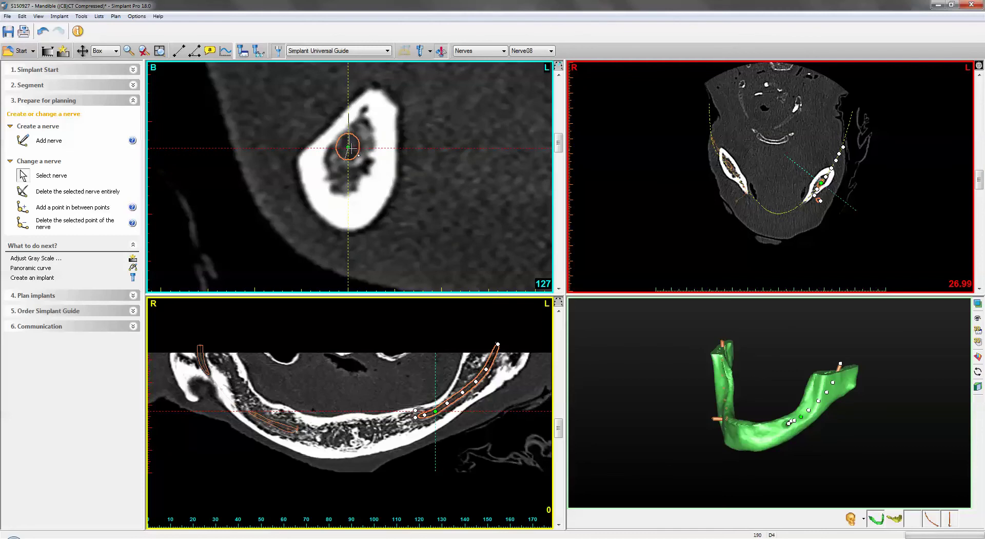
click(486, 427)
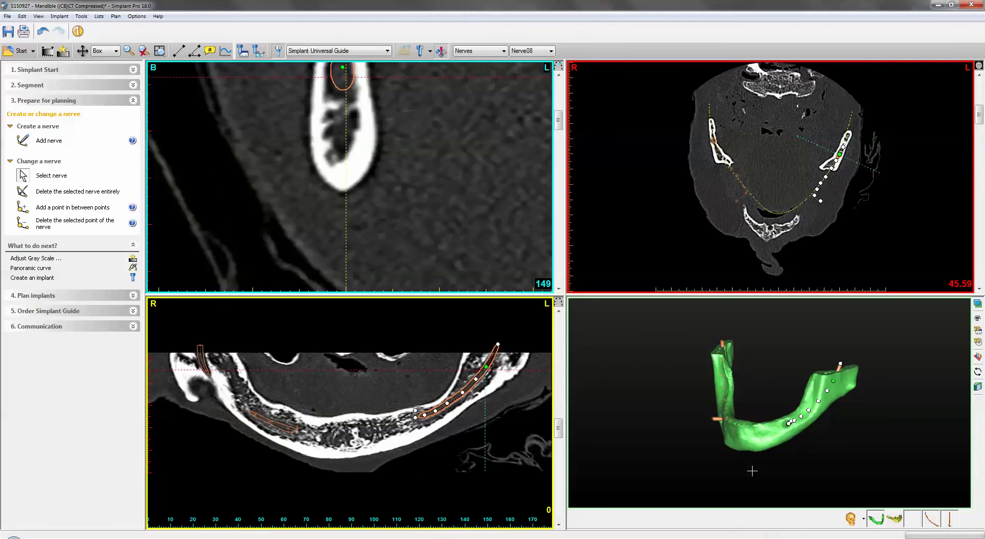
drag(870, 464, 832, 463)
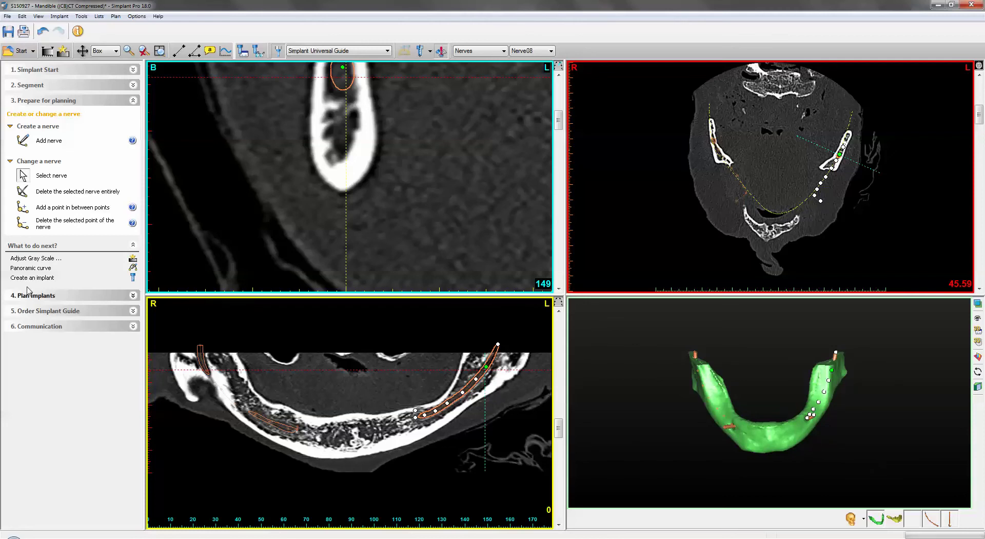